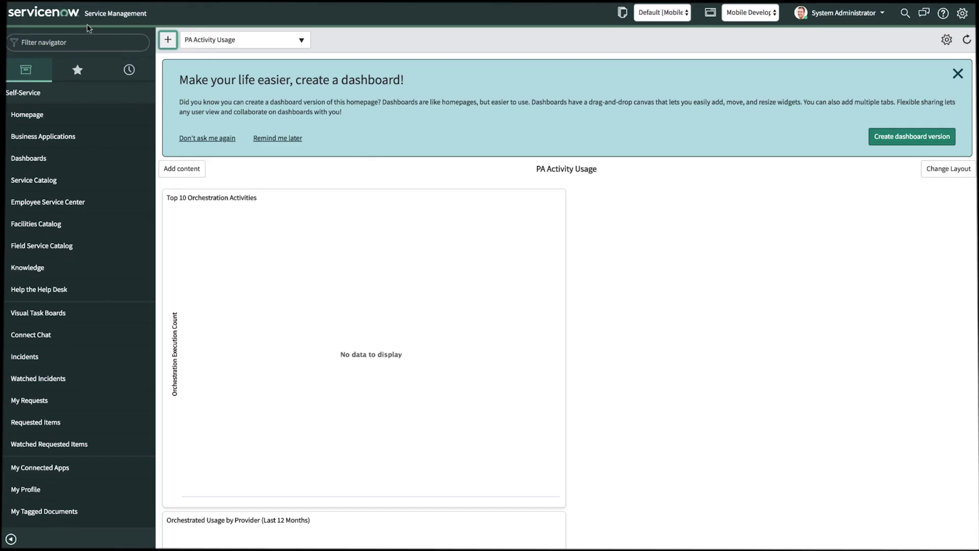
Step: Filter the navigator for 'mobile' and open the Mobile Data Items list
{"action": "left_click", "coordinate": [89, 43]}
{"action": "type", "text": "mobile"}
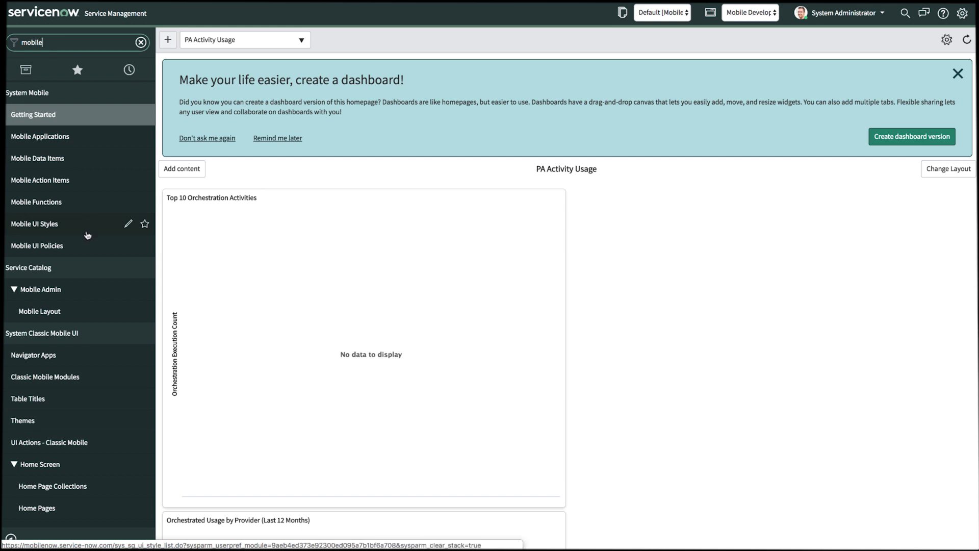
{"action": "left_click", "coordinate": [71, 169]}
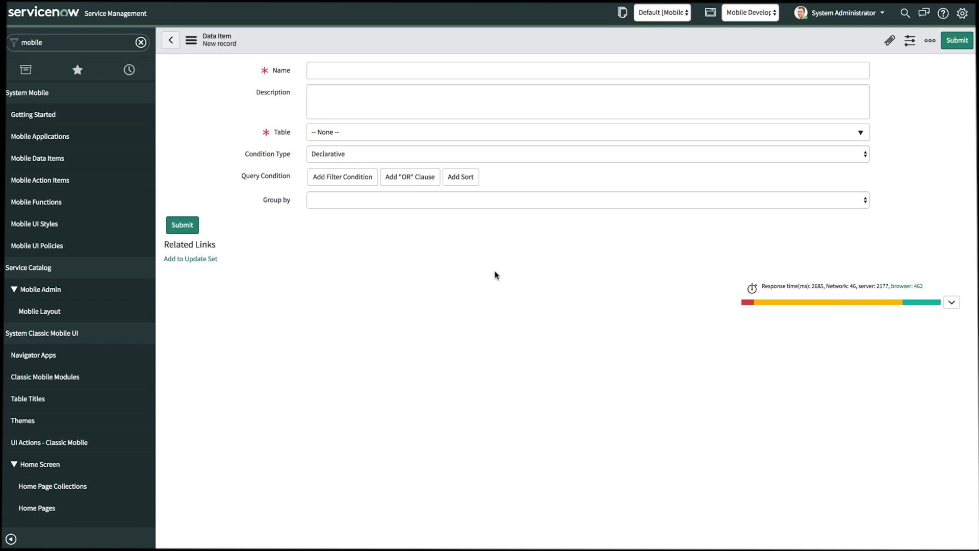
Step: Name the data item 'My Task Missing Skills' on table Work Order Task [wm_task] with Script condition type
{"action": "left_click", "coordinate": [386, 74]}
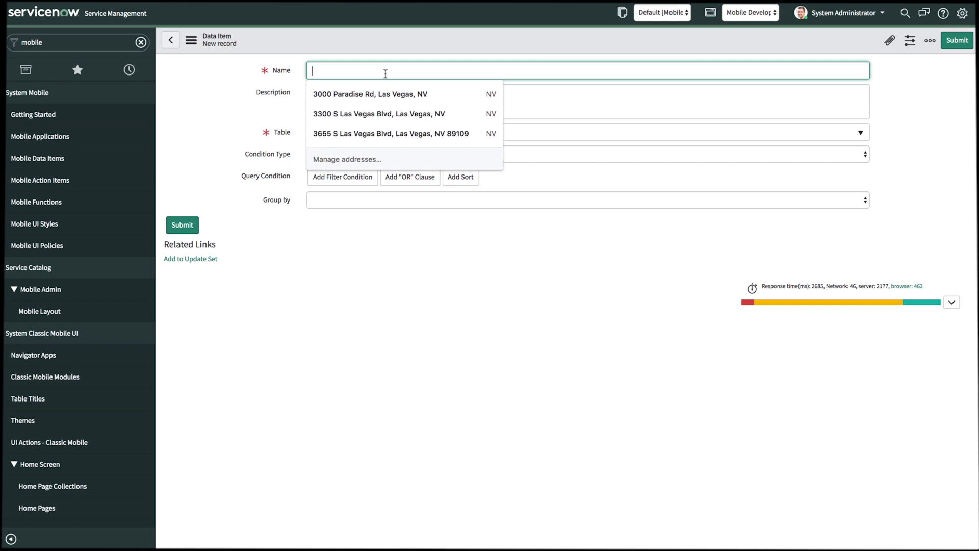
{"action": "type", "text": "My Task "}
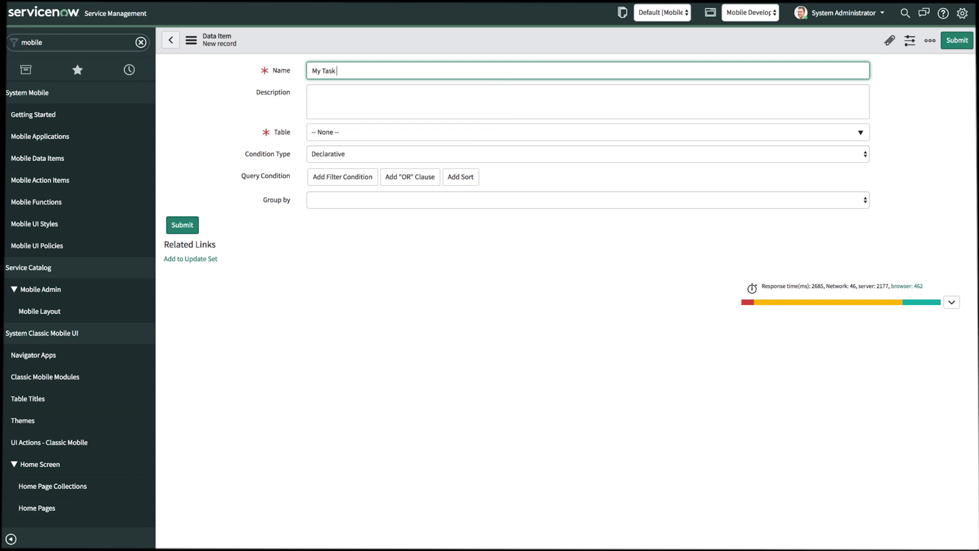
{"action": "type", "text": "Missing Skills"}
{"action": "left_click", "coordinate": [376, 134]}
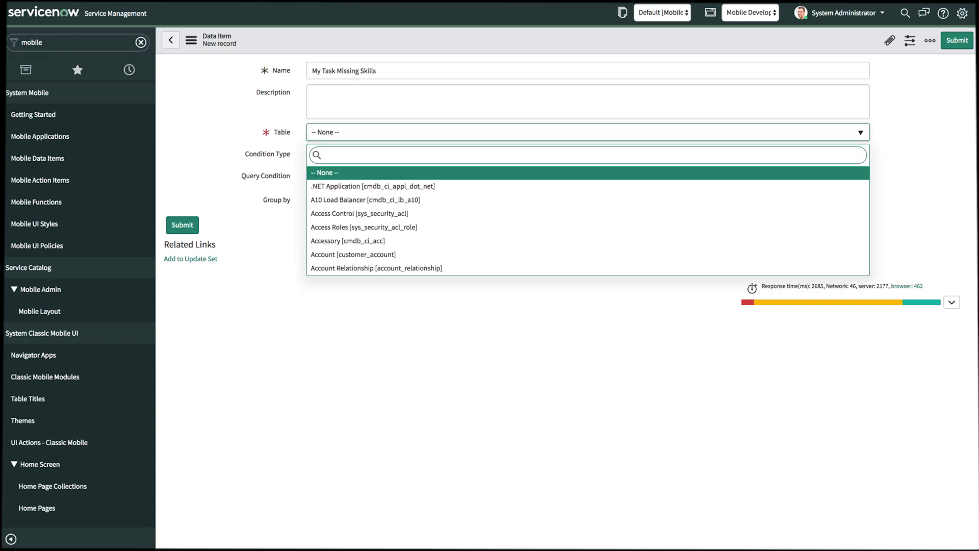
{"action": "type", "text": "wm_task"}
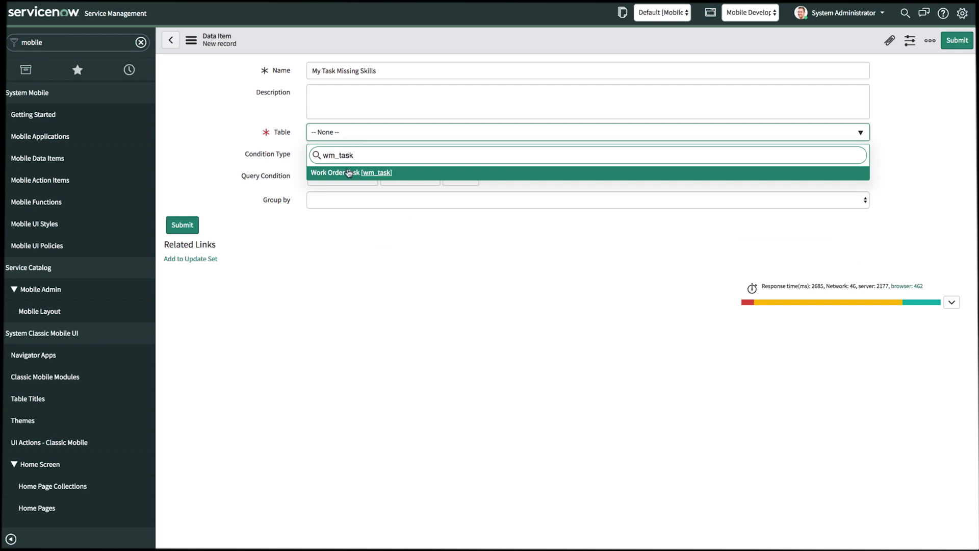
{"action": "left_click", "coordinate": [347, 172]}
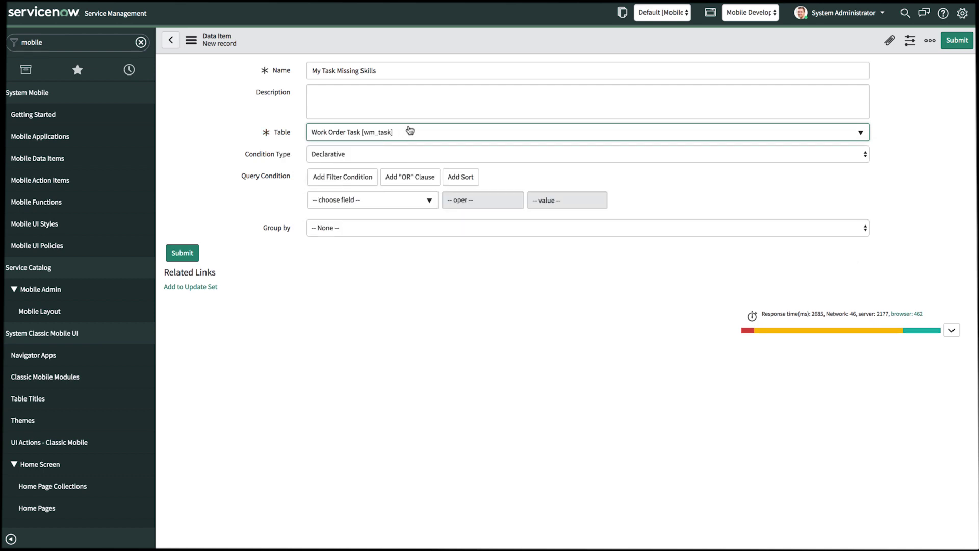
{"action": "left_click", "coordinate": [393, 158]}
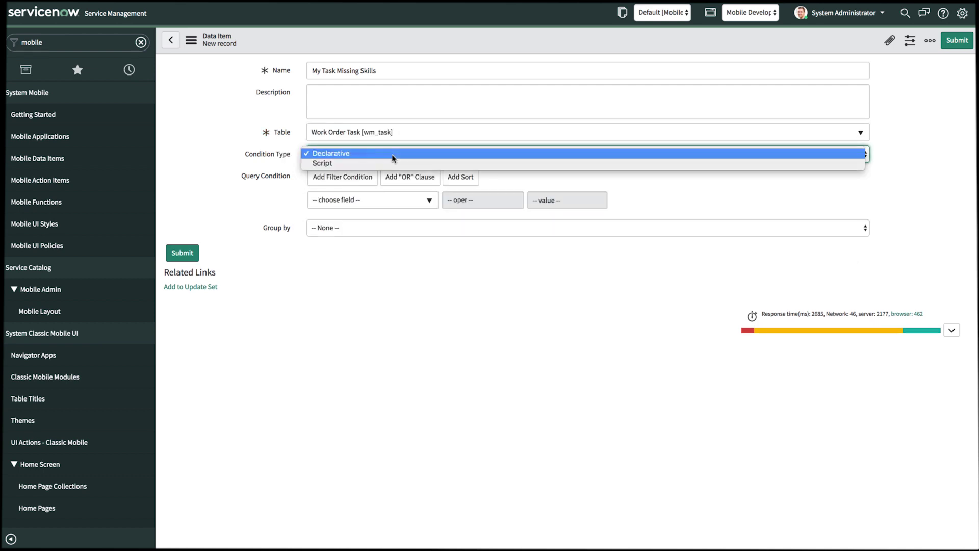
{"action": "left_click", "coordinate": [386, 162]}
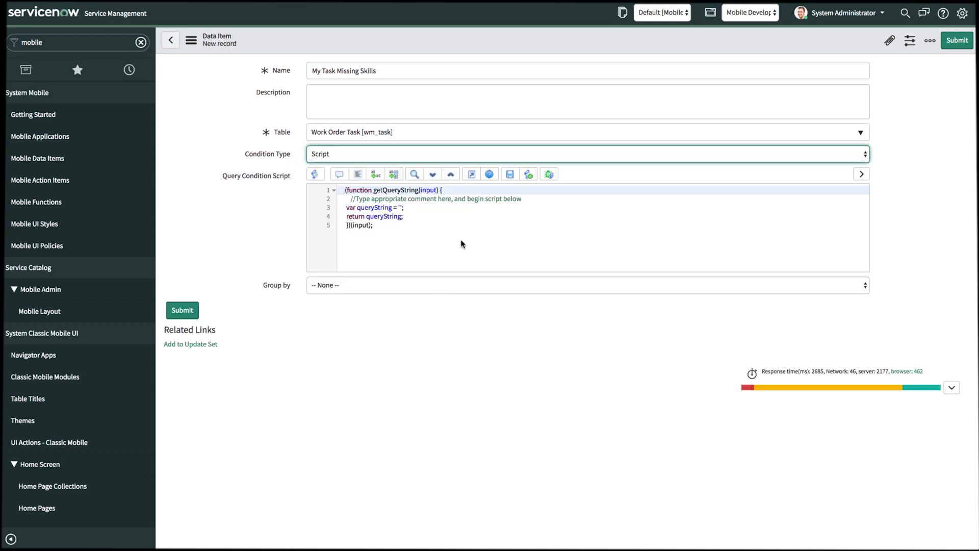
Step: Replace the template with the GlideRecord query script for assigned tasks lacking skills, then submit
{"action": "left_click_drag", "start_coordinate": [463, 243], "coordinate": [287, 126]}
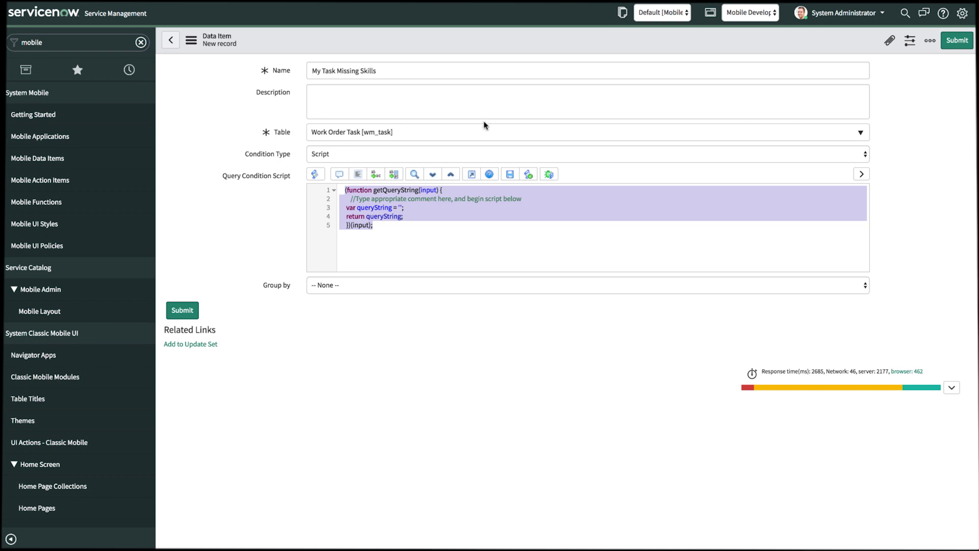
{"action": "type", "text": "(function getQueryString(input) { \tvar grUserSkills= new GlideRecord(\"sys_user_has_skill\"); \tgrUserSkills.addQuery(\"user\", gs.getUserID()); \tgrUserSkills.addQuery(\"active\", true); \tgrUserSkills.query();  \tvar strSkillsNOTLIKE=''; \twhile(grUserSkills.next()){ \t\tstrSkillsNOTLIKE += '^skillsNOT LIKE' + grUserSkills.getValue(\"skill\"); \t}  \tvar queryString = 'assigned_to=' + gs.getUserID() + strSkillsNOTLIKE; \treturn queryString; })(input);"}
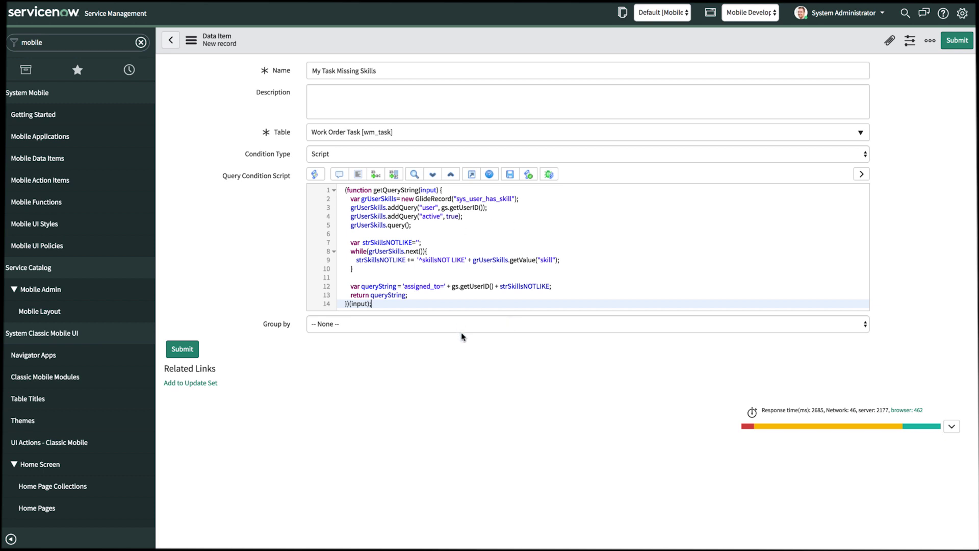
{"action": "left_click", "coordinate": [958, 40]}
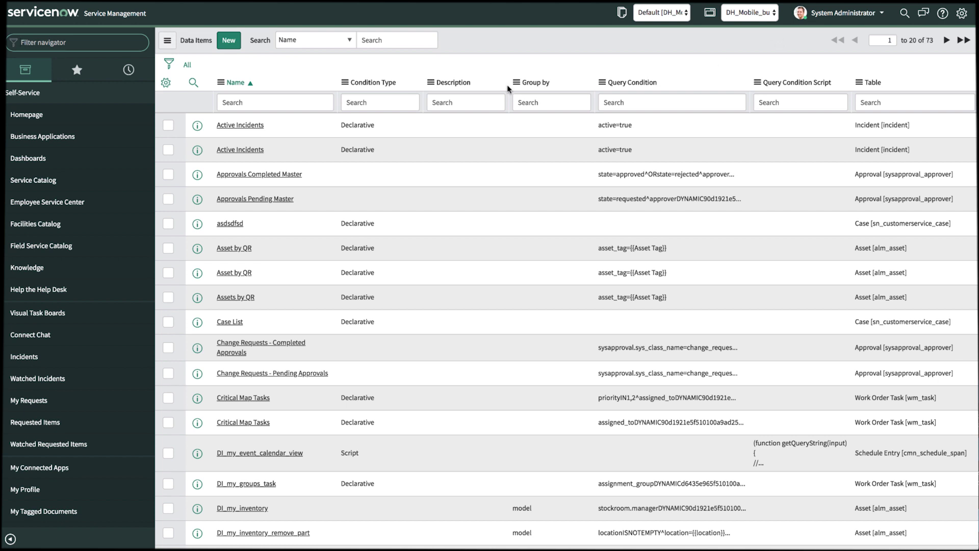
Step: Launch Studio, open DH_Mobile_builder_Series, and open the Mobile Builder Series applets list
{"action": "left_click", "coordinate": [104, 43]}
{"action": "type", "text": "studio"}
{"action": "left_click", "coordinate": [66, 159]}
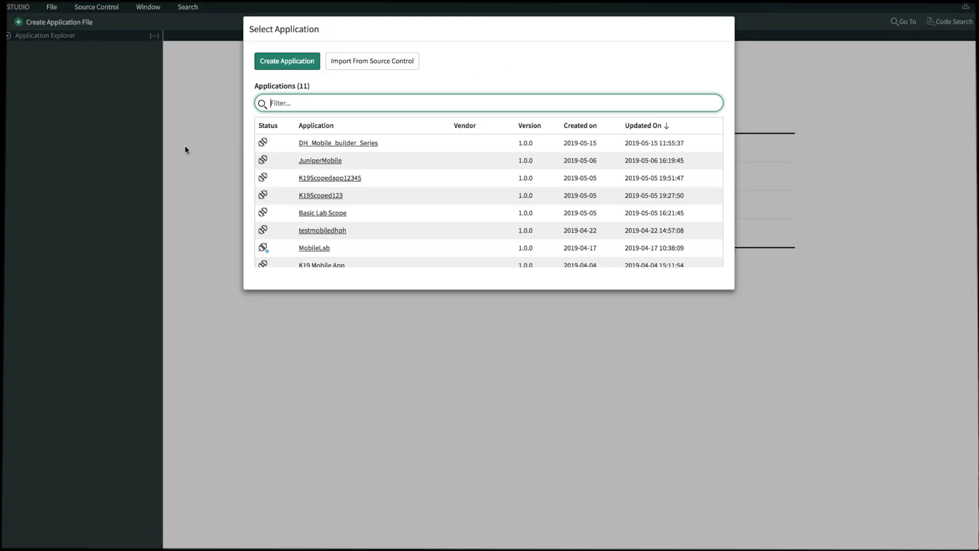
{"action": "left_click", "coordinate": [321, 144]}
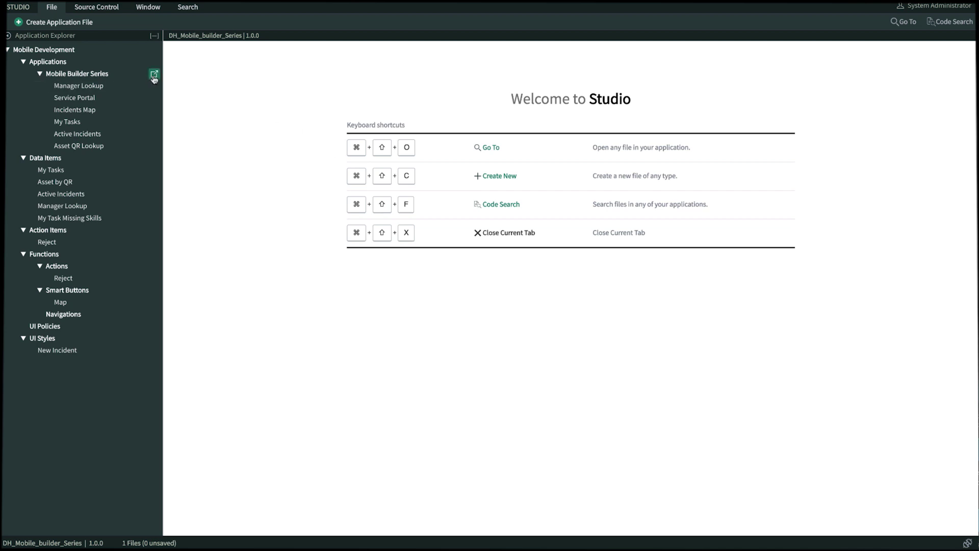
{"action": "left_click", "coordinate": [155, 75]}
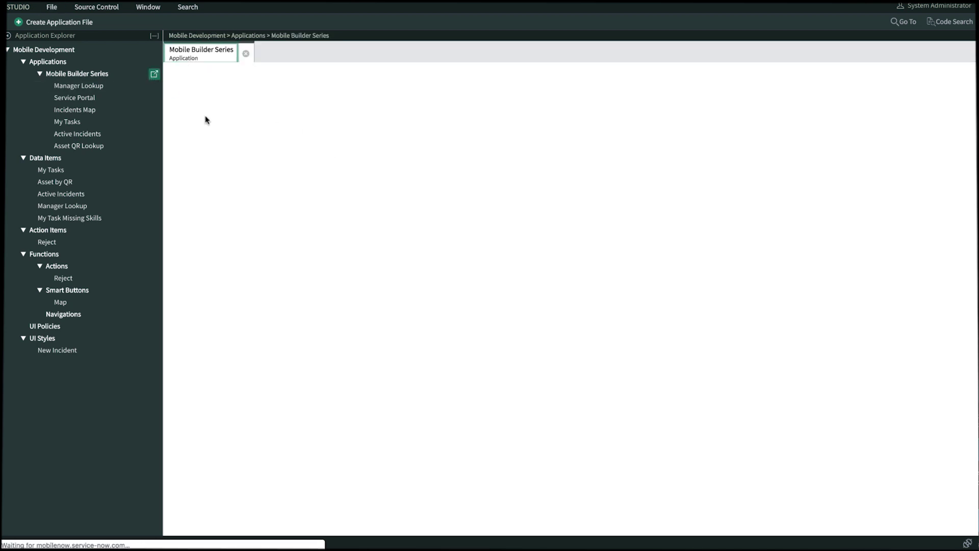
Step: Name a new applet 'My Task Missing Skills' with a grey pencil icon
{"action": "left_click", "coordinate": [290, 162]}
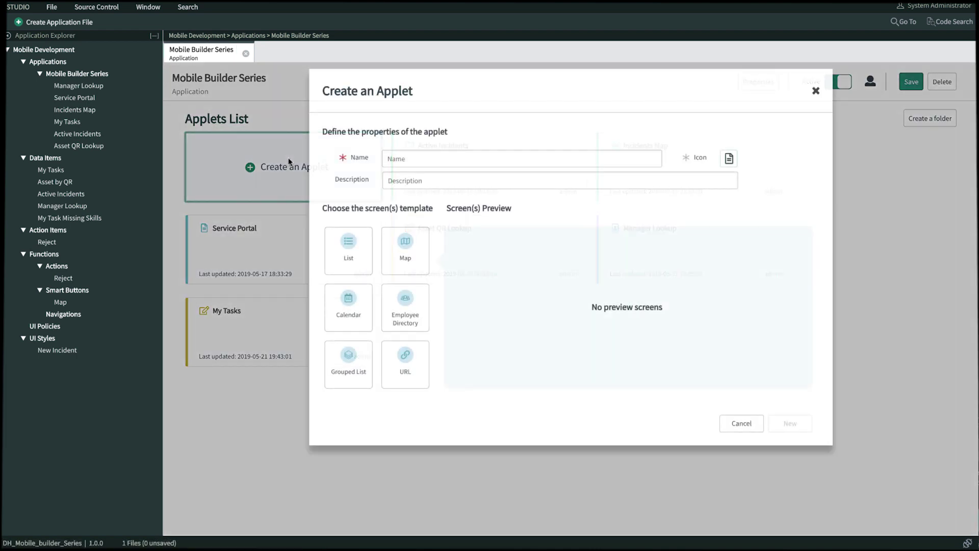
{"action": "left_click", "coordinate": [429, 160]}
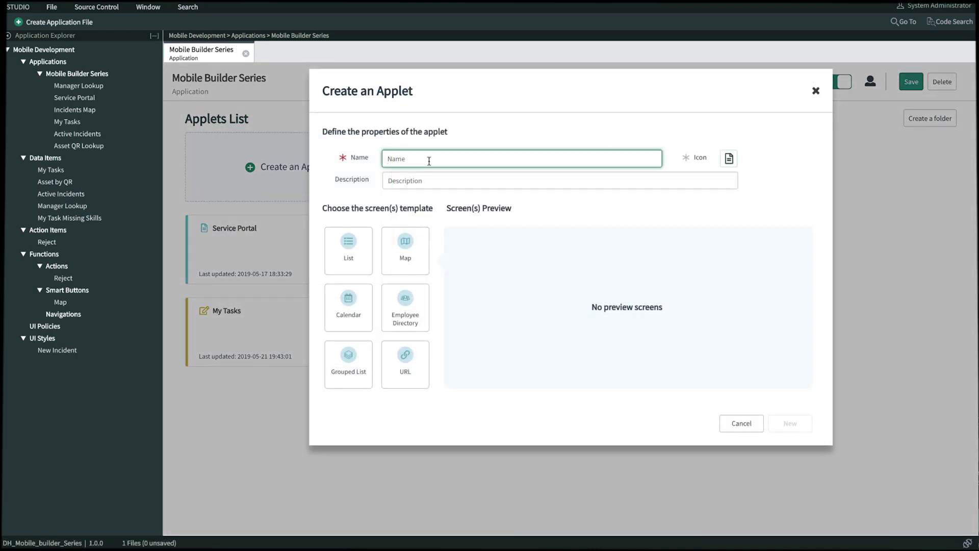
{"action": "type", "text": "My Task Missing Skills"}
{"action": "left_click", "coordinate": [728, 158]}
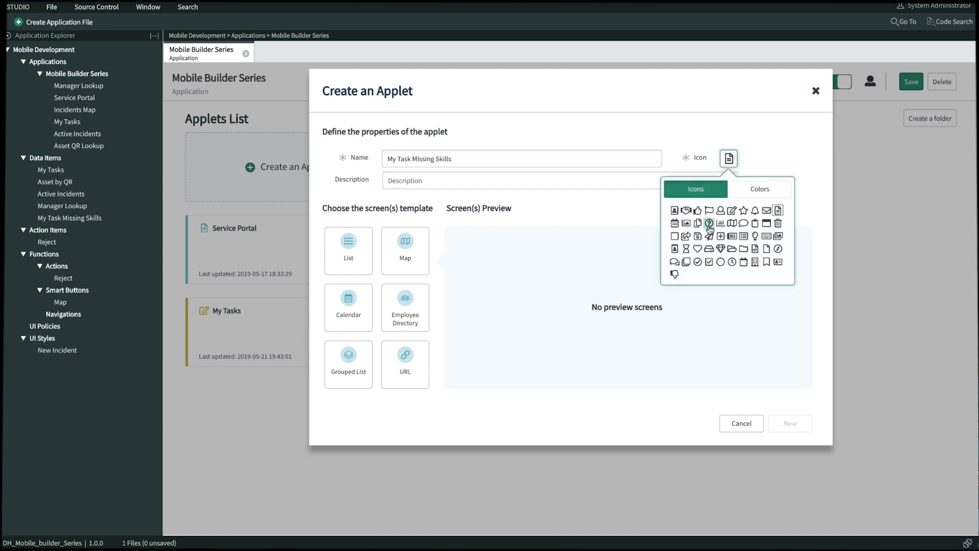
{"action": "left_click", "coordinate": [732, 210]}
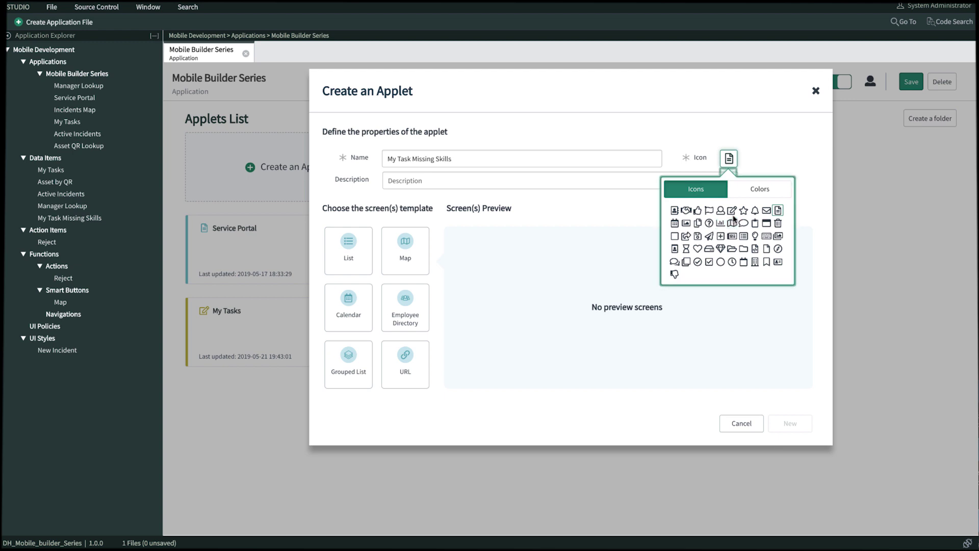
{"action": "left_click", "coordinate": [756, 200]}
{"action": "left_click", "coordinate": [715, 226]}
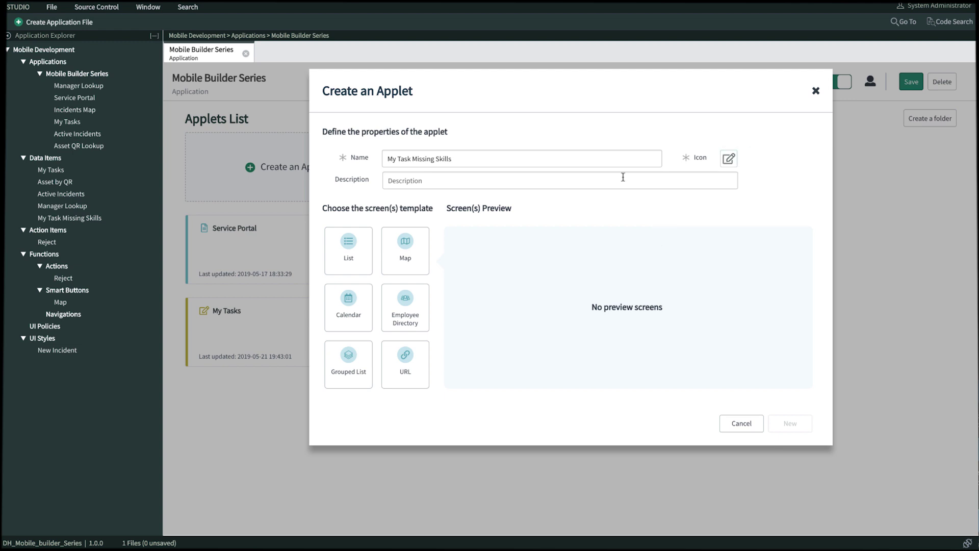
Step: Choose the List template with an Activity Stream screen and create the applet
{"action": "left_click", "coordinate": [349, 249]}
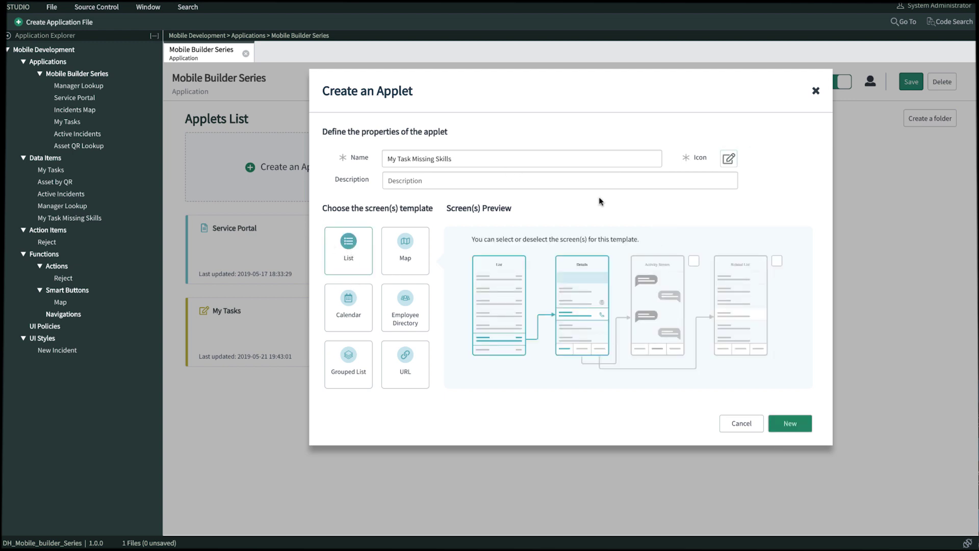
{"action": "left_click", "coordinate": [695, 261]}
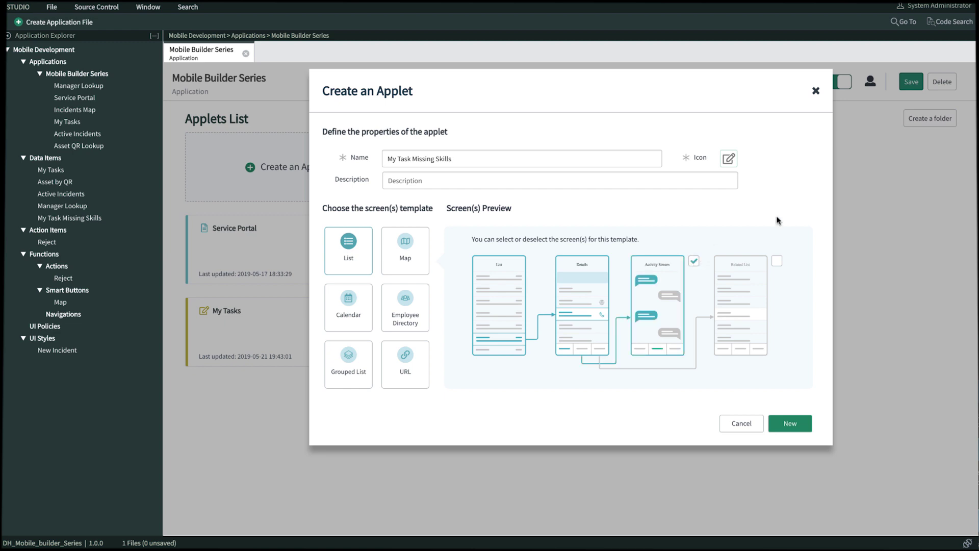
{"action": "left_click", "coordinate": [793, 424]}
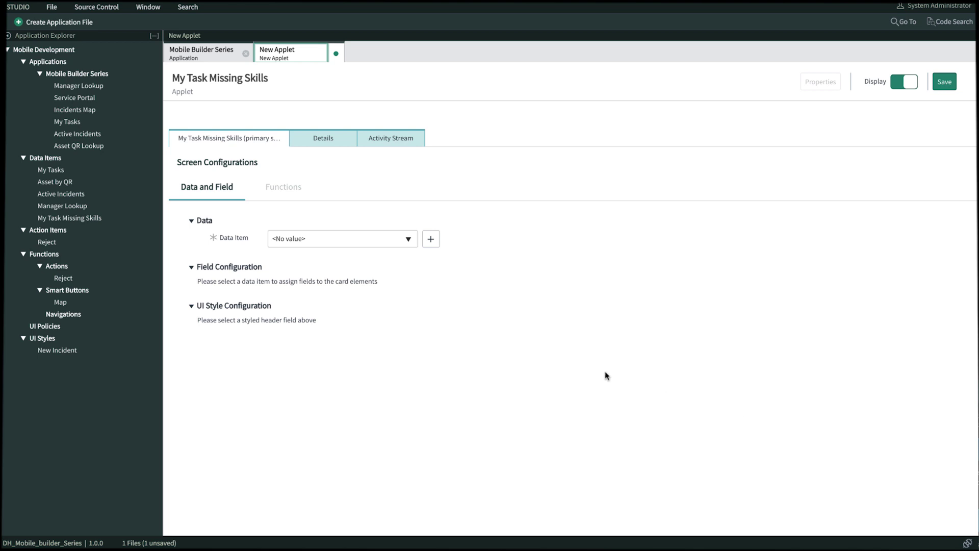
Step: Use the My Task Missing Skills data item as the applet's data source
{"action": "left_click", "coordinate": [352, 243]}
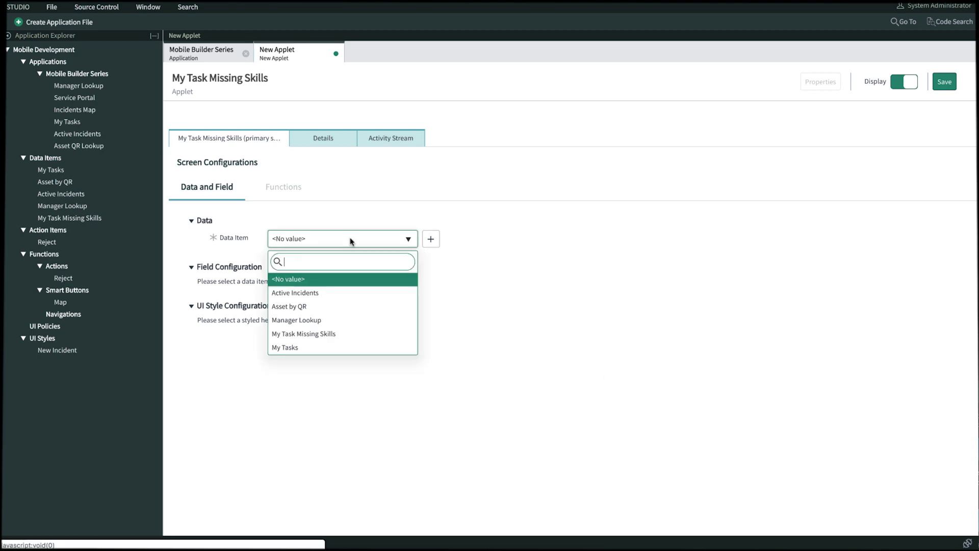
{"action": "left_click", "coordinate": [335, 335]}
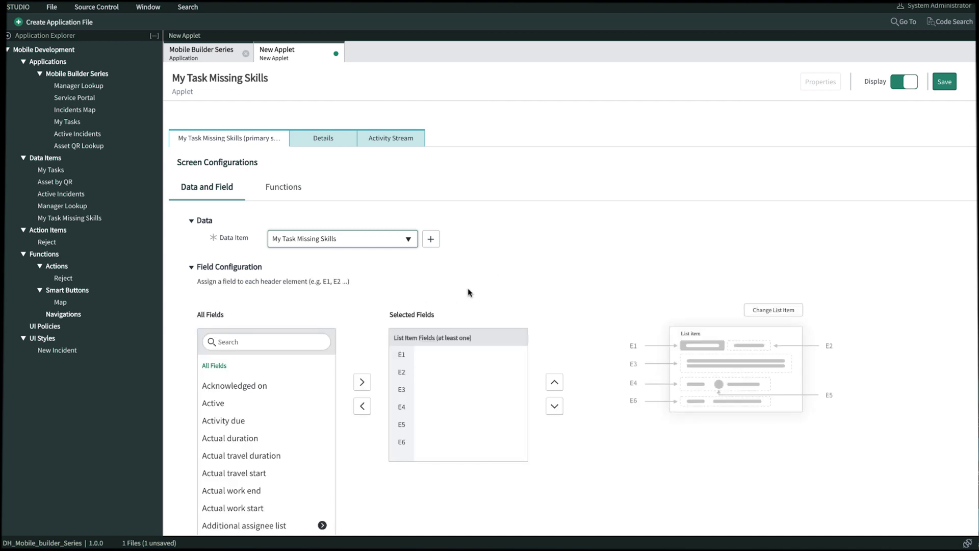
{"action": "scroll", "coordinate": [466, 292], "scroll_direction": "down", "scroll_amount": 2}
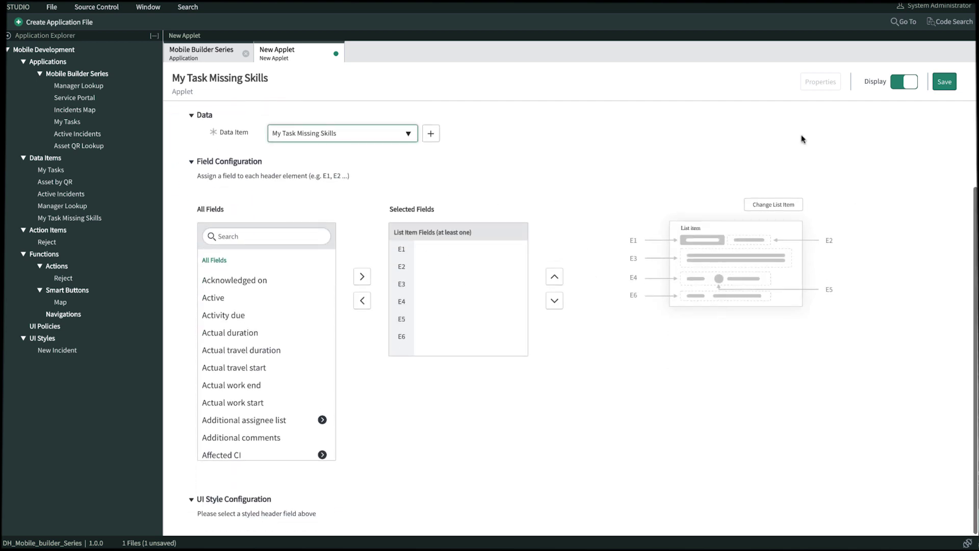
Step: Add Priority as E1 and Number as E2 to the list item fields
{"action": "left_click", "coordinate": [297, 236]}
{"action": "type", "text": "priority"}
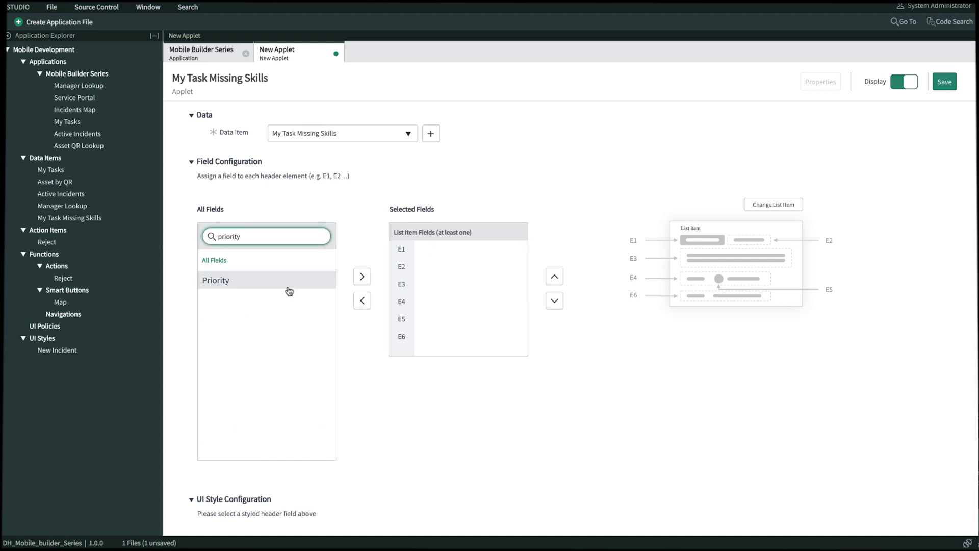
{"action": "left_click", "coordinate": [288, 283]}
{"action": "left_click", "coordinate": [362, 276]}
{"action": "double_click", "coordinate": [296, 232]}
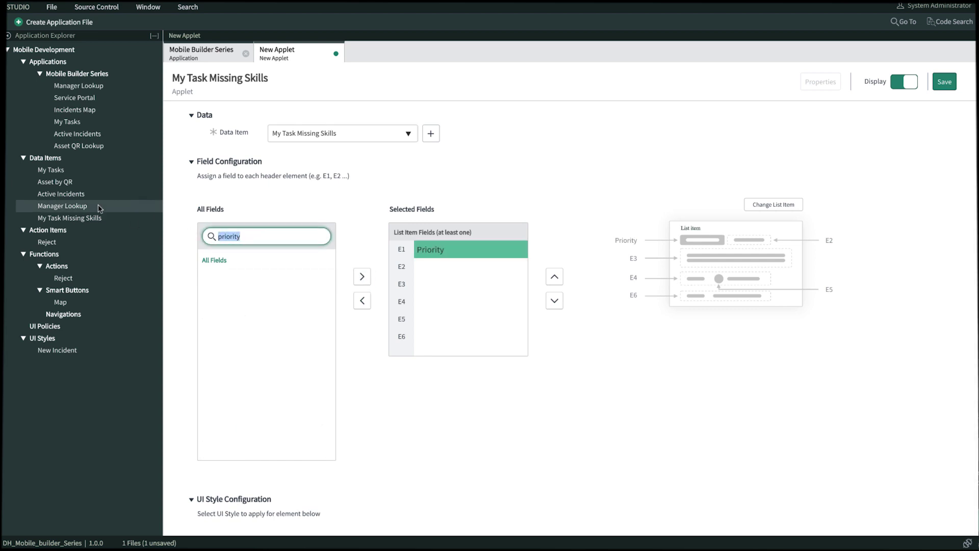
{"action": "type", "text": "number"}
{"action": "left_click", "coordinate": [280, 282]}
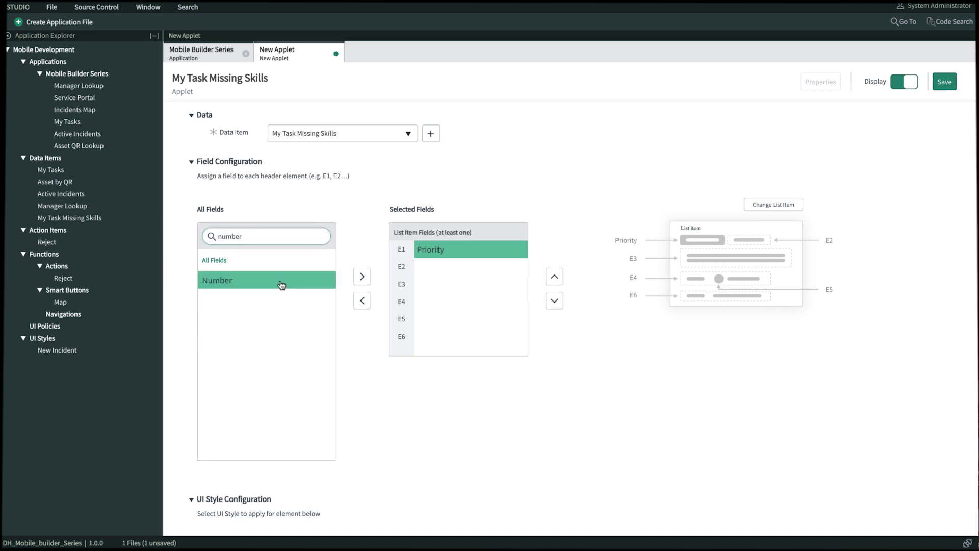
{"action": "left_click", "coordinate": [363, 277]}
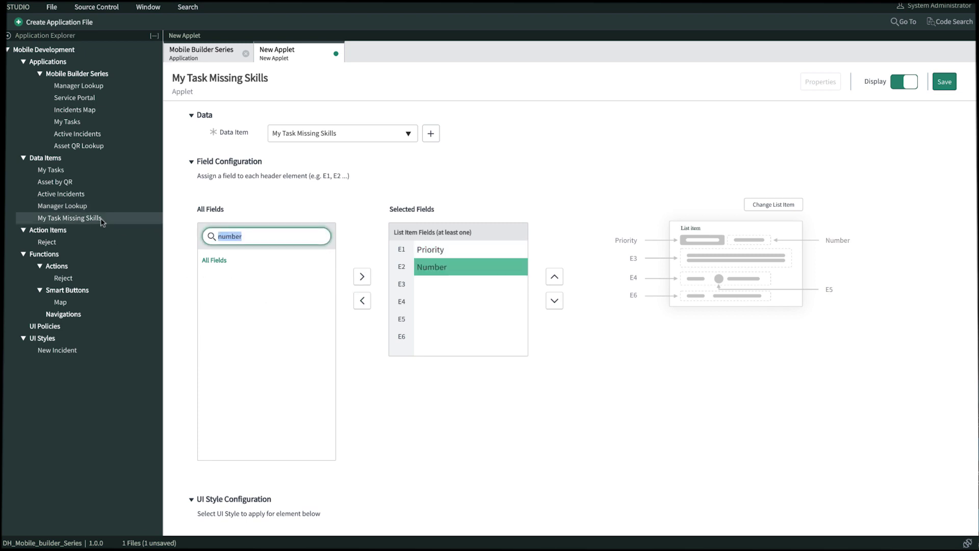
Step: Add Short description as E3 and Skills moved down to E6, then save the applet
{"action": "type", "text": "short"}
{"action": "left_click", "coordinate": [244, 282]}
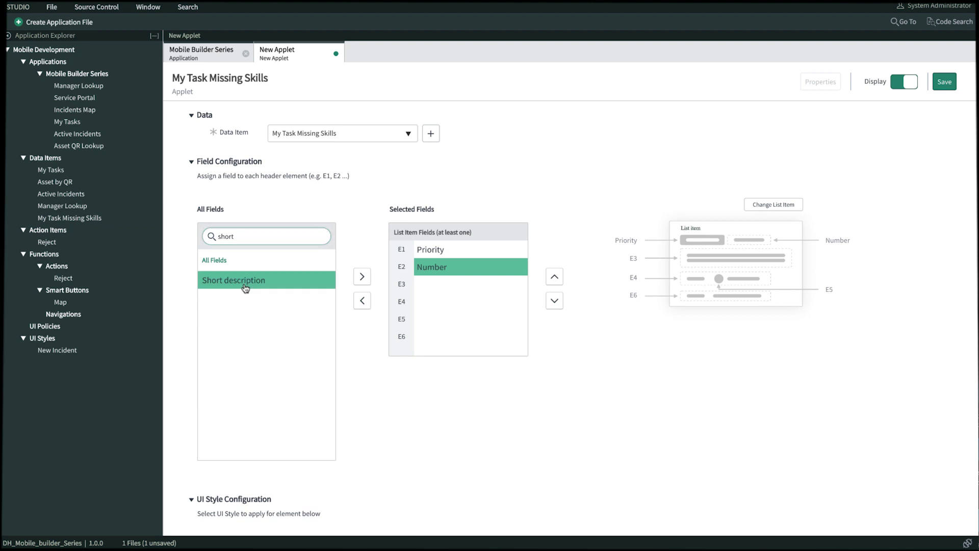
{"action": "left_click", "coordinate": [364, 275]}
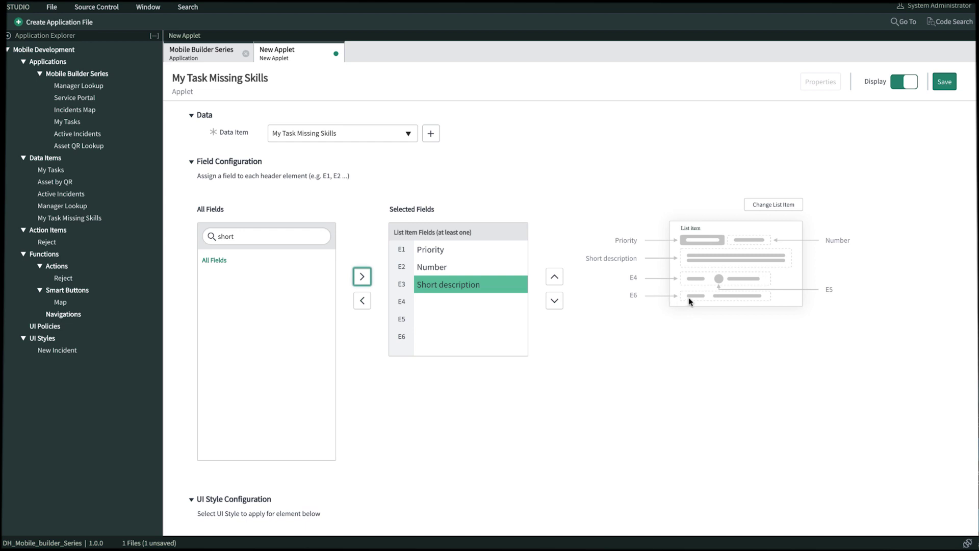
{"action": "double_click", "coordinate": [256, 236]}
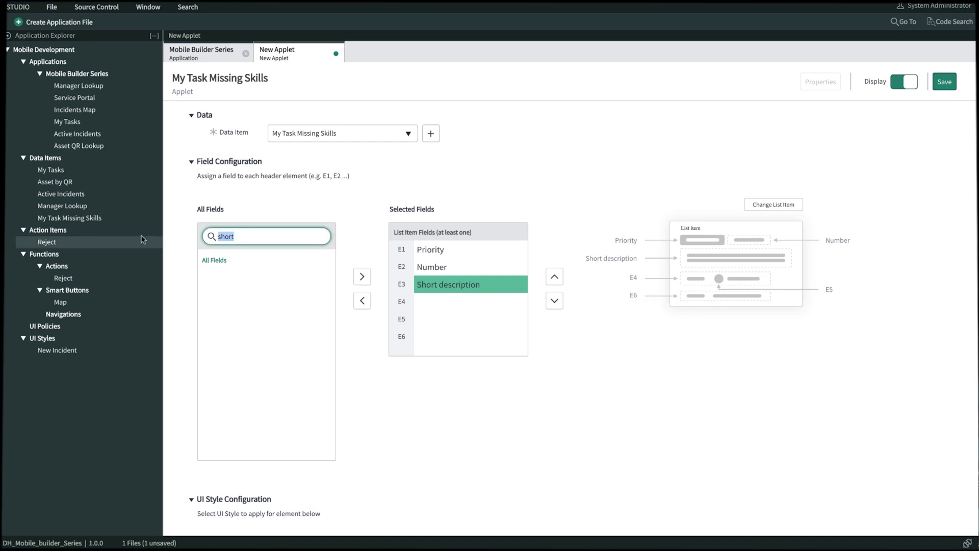
{"action": "type", "text": "skill"}
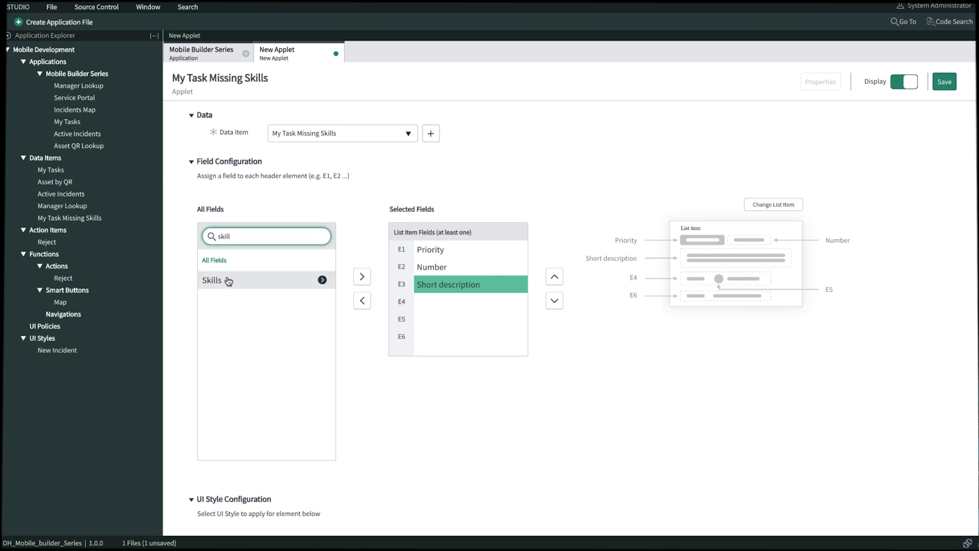
{"action": "left_click", "coordinate": [222, 280]}
{"action": "left_click", "coordinate": [363, 275]}
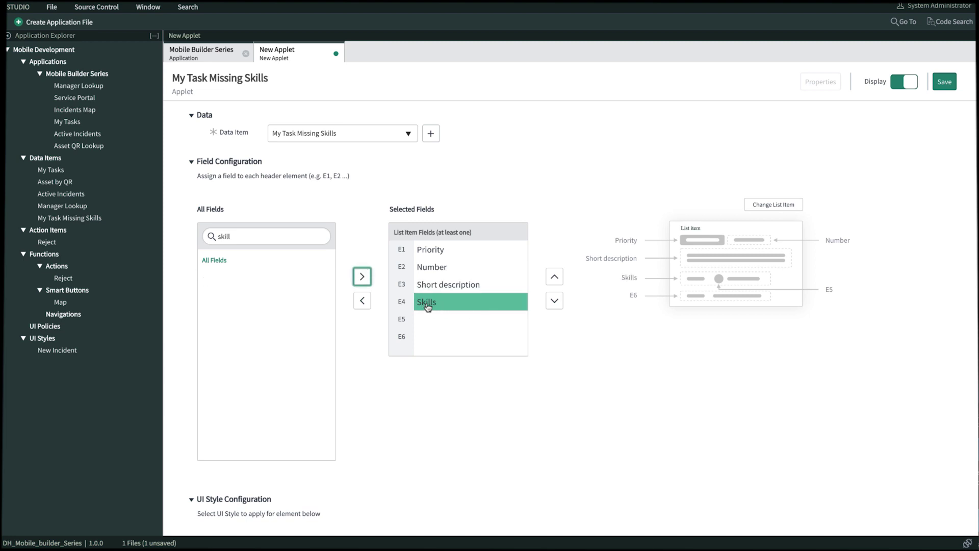
{"action": "left_click", "coordinate": [550, 304]}
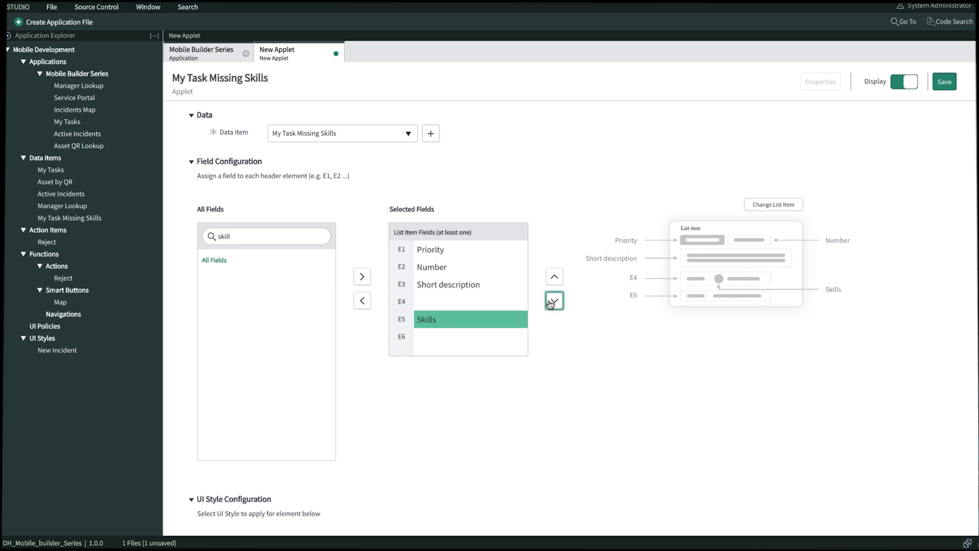
{"action": "left_click", "coordinate": [550, 304]}
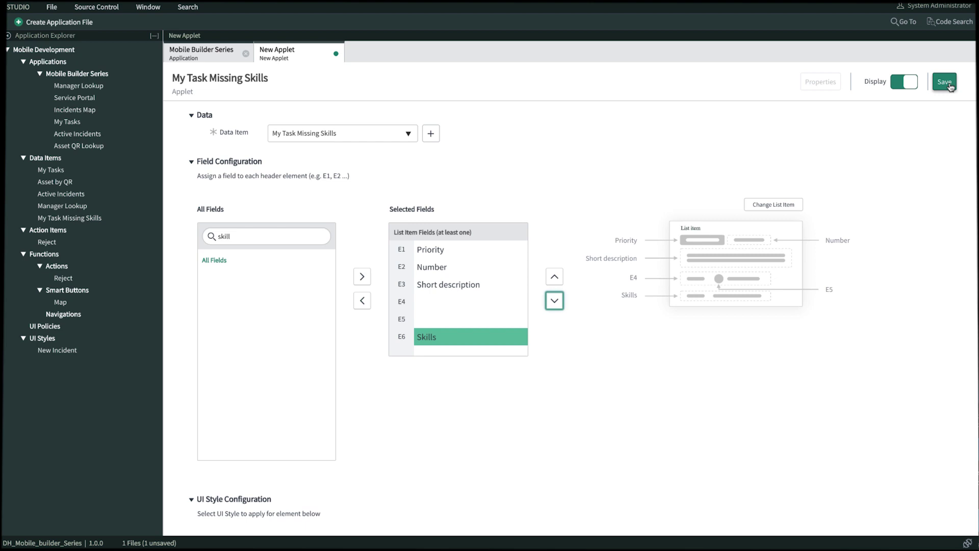
{"action": "left_click", "coordinate": [945, 82]}
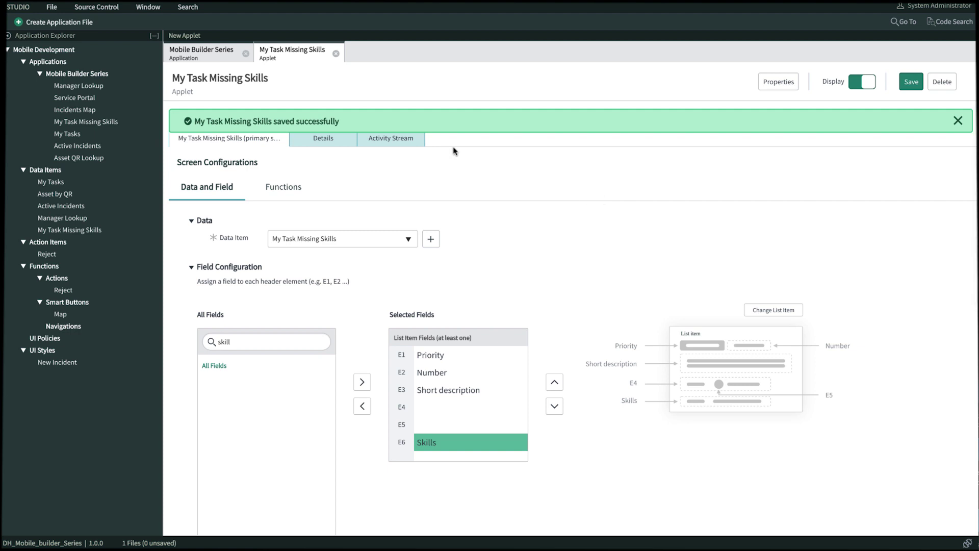
Step: Replicate the list's header fields onto the Details screen header
{"action": "left_click", "coordinate": [323, 141]}
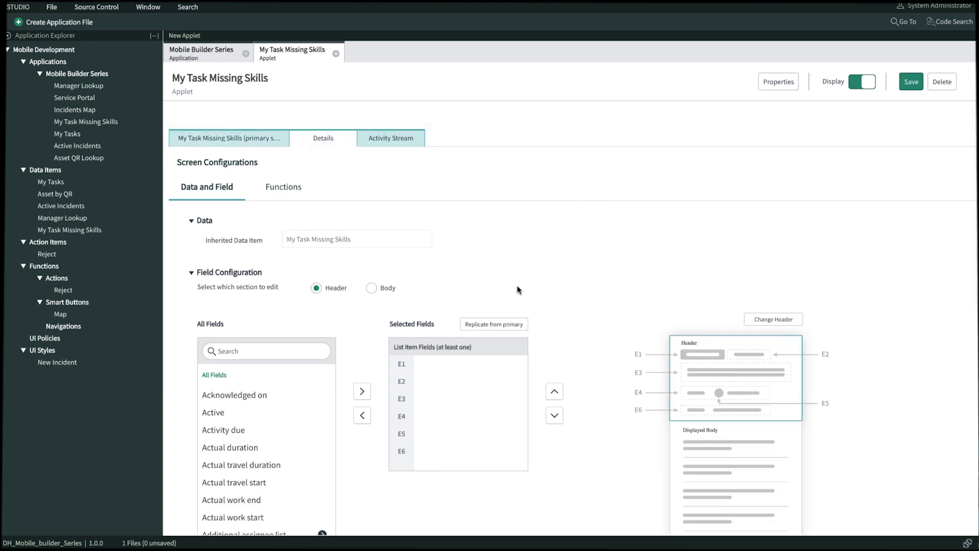
{"action": "left_click", "coordinate": [499, 326]}
{"action": "scroll", "coordinate": [544, 296], "scroll_direction": "down", "scroll_amount": 2}
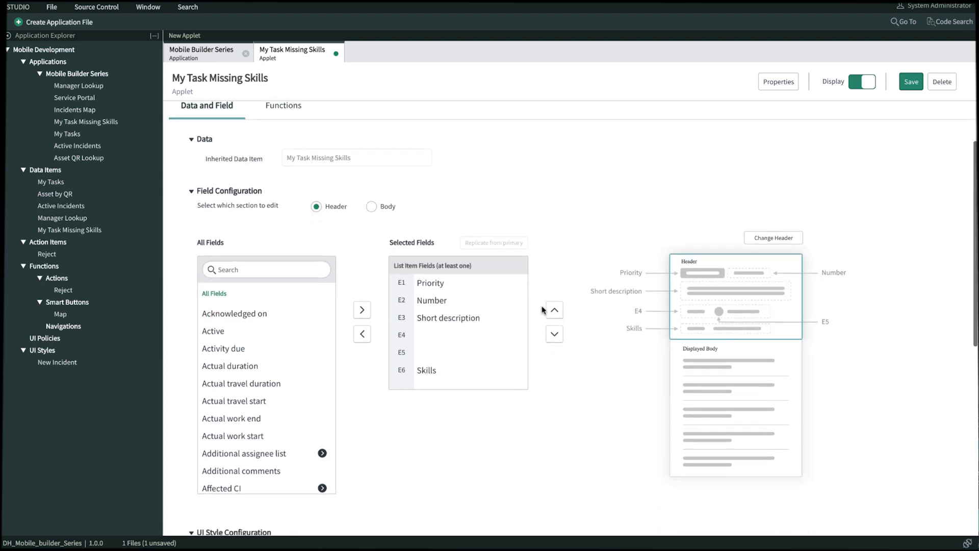
{"action": "left_click", "coordinate": [370, 200]}
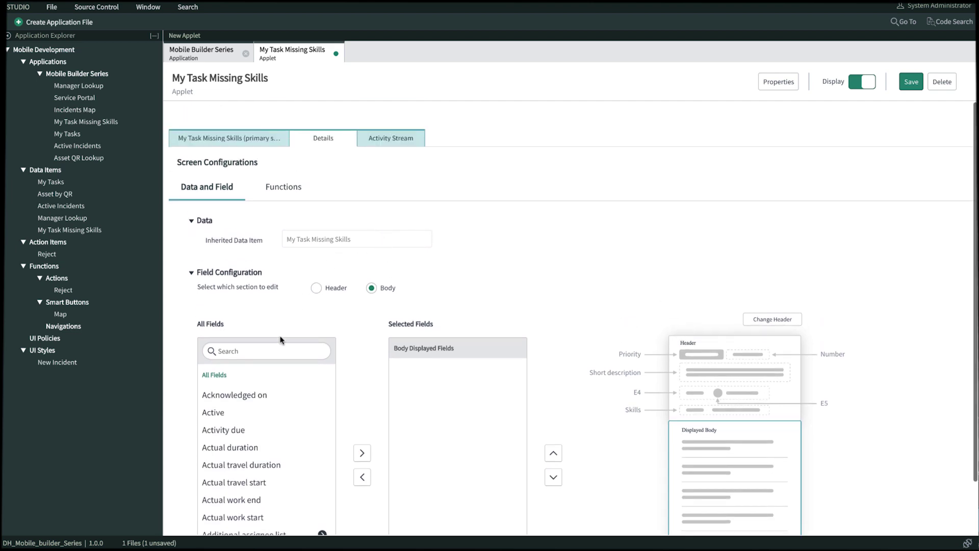
Step: Add Location to the Details body fields and save the applet
{"action": "left_click", "coordinate": [271, 350]}
{"action": "type", "text": "location"}
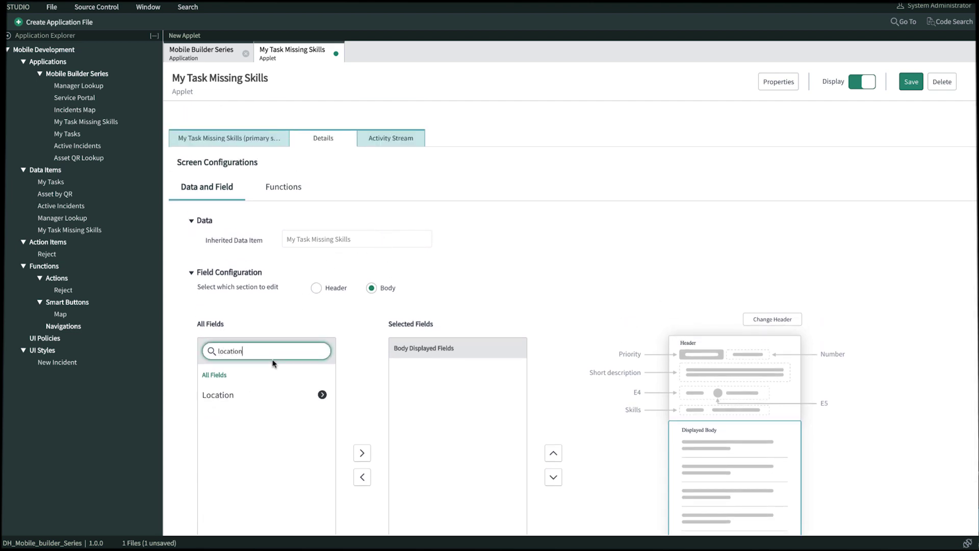
{"action": "left_click", "coordinate": [266, 395]}
{"action": "left_click", "coordinate": [362, 453]}
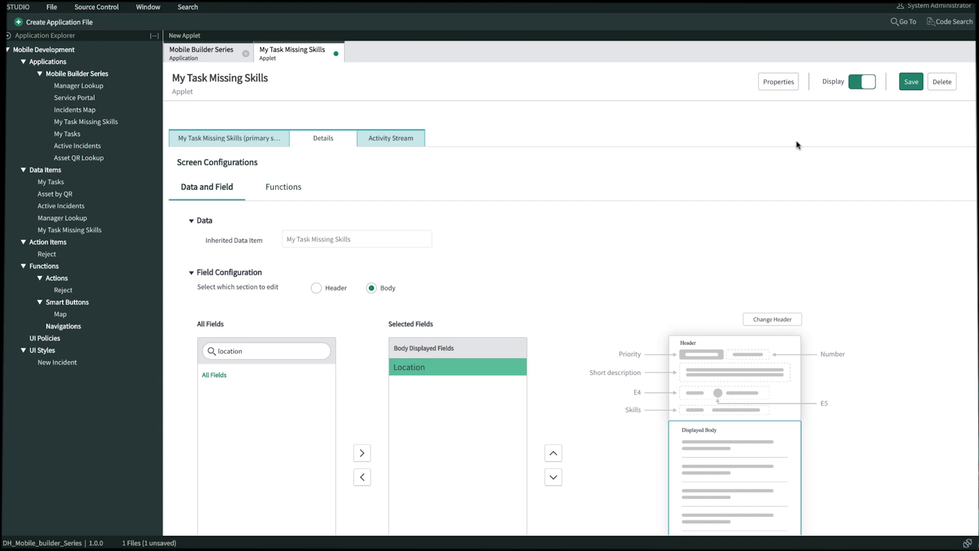
{"action": "left_click", "coordinate": [912, 81]}
{"action": "left_click", "coordinate": [244, 144]}
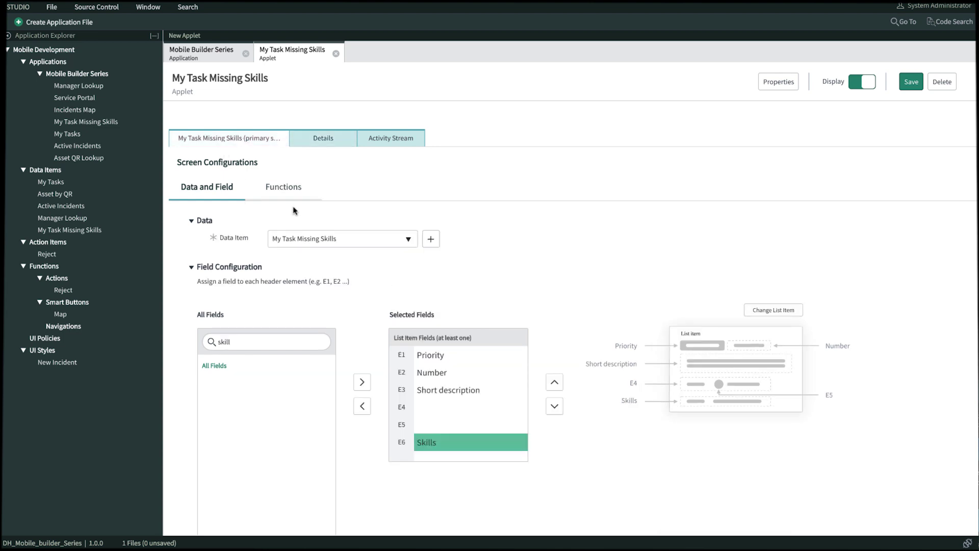
Step: Add a new swipe function labelled 'Reject' to the list screen
{"action": "left_click", "coordinate": [289, 193]}
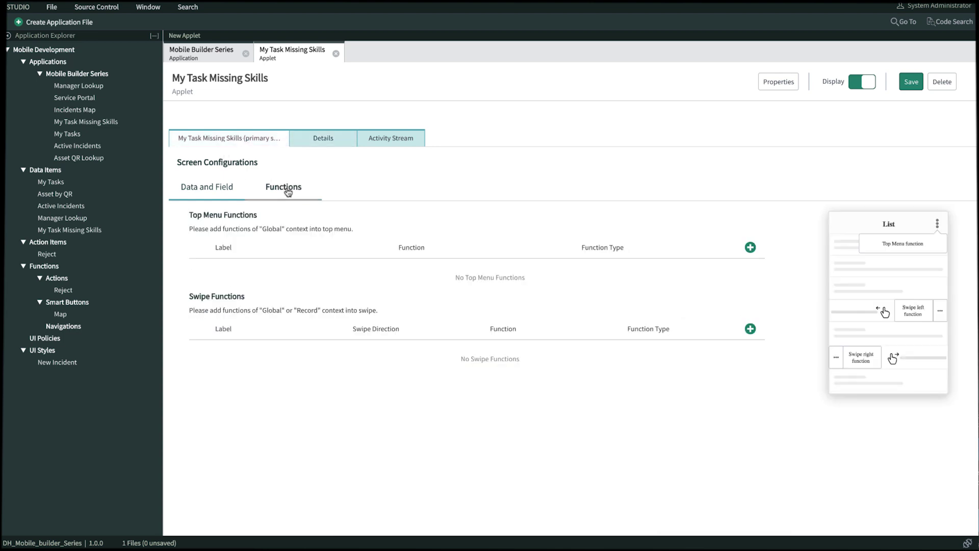
{"action": "left_click", "coordinate": [751, 329]}
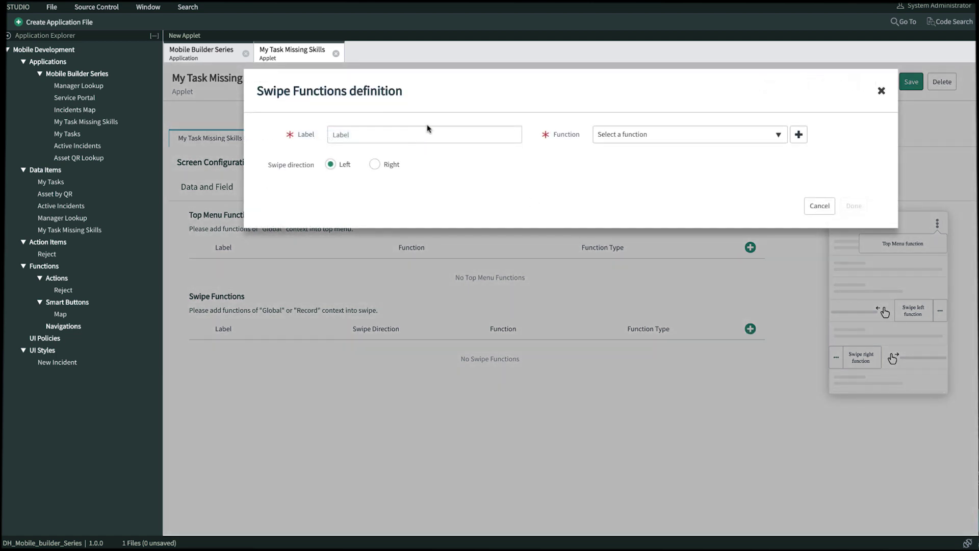
{"action": "left_click", "coordinate": [388, 134]}
{"action": "type", "text": "ERej"}
{"action": "key", "text": "BackSpace"}
{"action": "key", "text": "BackSpace"}
{"action": "key", "text": "BackSpace"}
{"action": "key", "text": "BackSpace"}
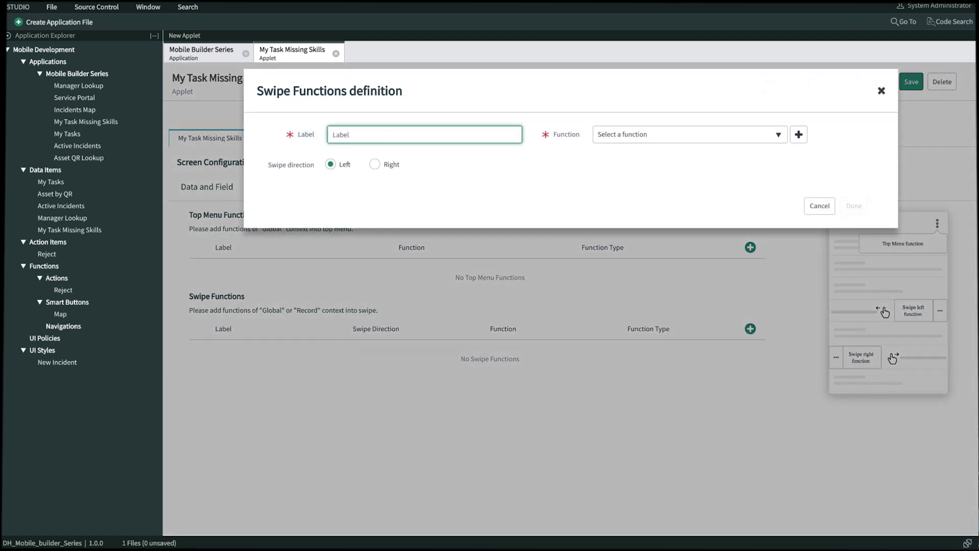
{"action": "type", "text": "Reject"}
Step: Set the swipe function to Action > Reject, confirm it, and save the applet
{"action": "left_click", "coordinate": [662, 142]}
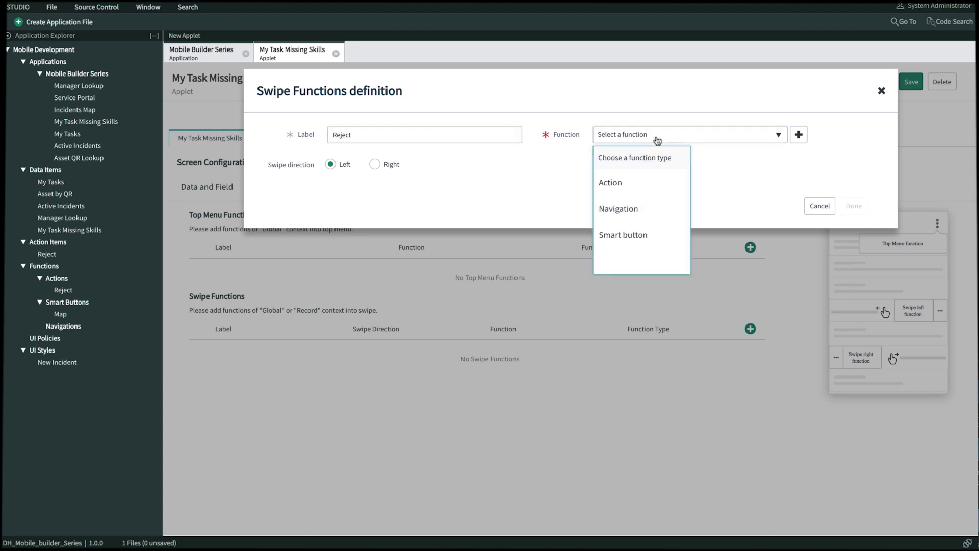
{"action": "left_click", "coordinate": [651, 184]}
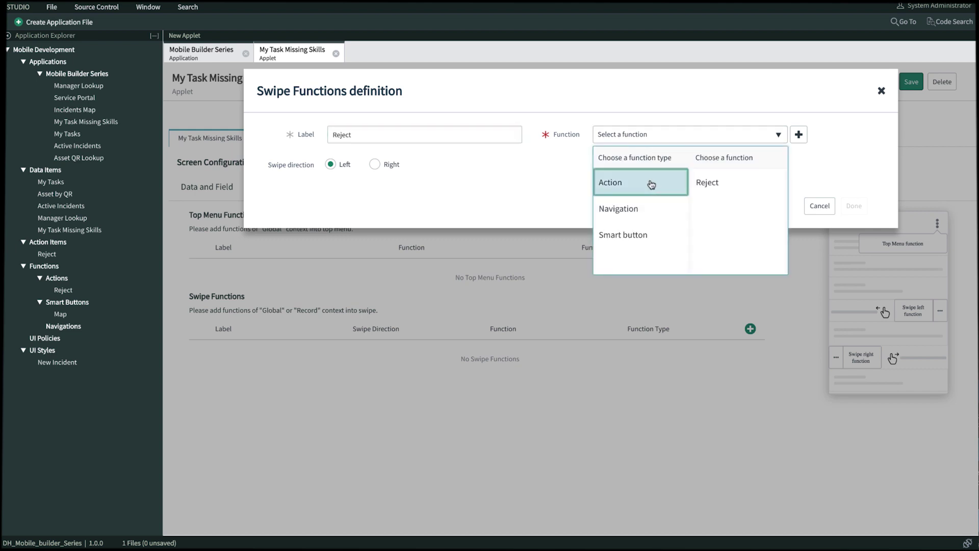
{"action": "left_click", "coordinate": [729, 183]}
{"action": "left_click", "coordinate": [858, 207]}
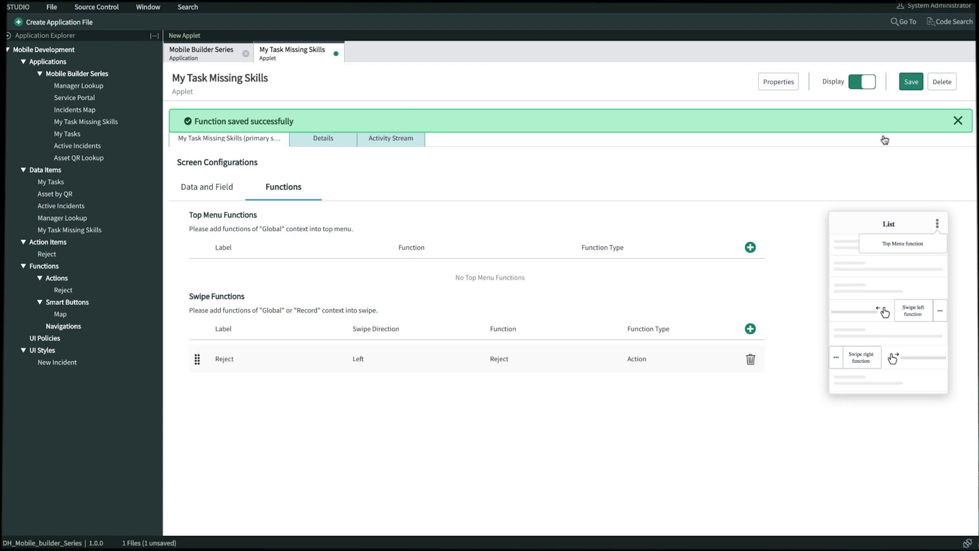
{"action": "left_click", "coordinate": [958, 122]}
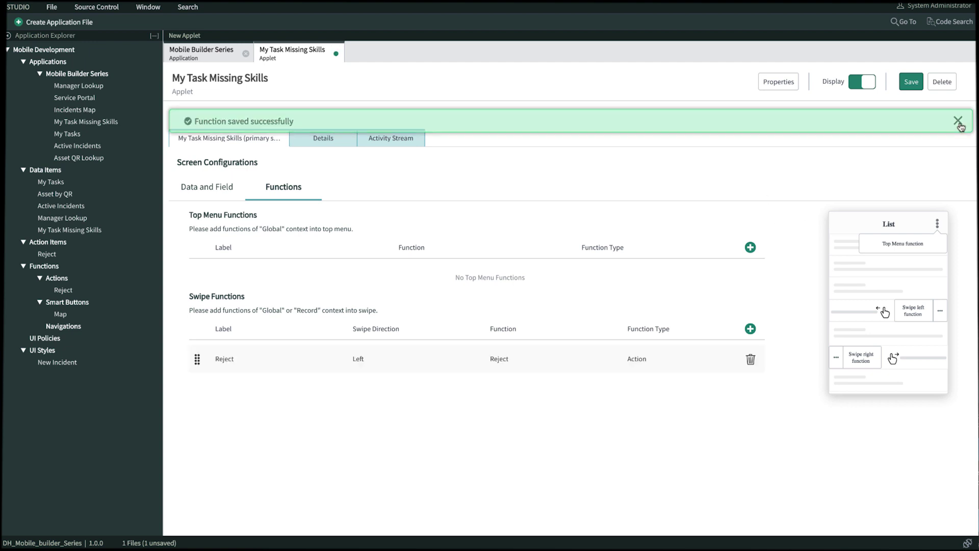
{"action": "left_click", "coordinate": [910, 85]}
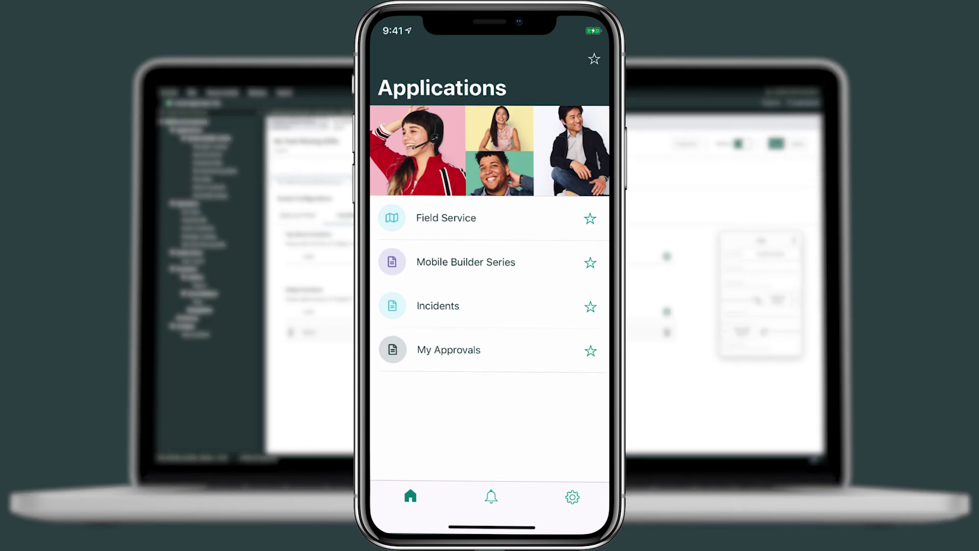
Step: Refresh the phone's applications and open My Task Missing Skills under Mobile Builder Series
{"action": "left_click", "coordinate": [487, 110]}
{"action": "left_click_drag", "start_coordinate": [487, 109], "coordinate": [487, 174]}
{"action": "left_click", "coordinate": [401, 263]}
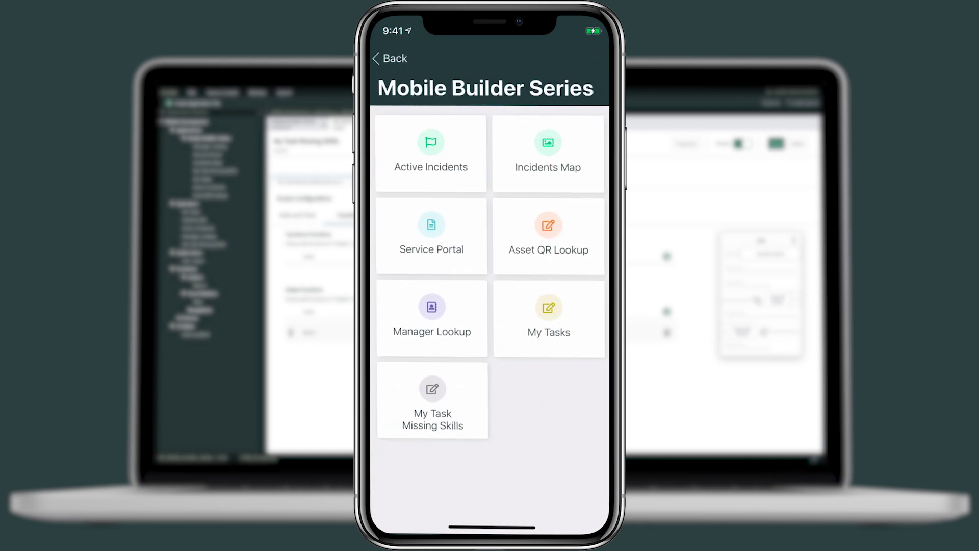
{"action": "left_click", "coordinate": [432, 398]}
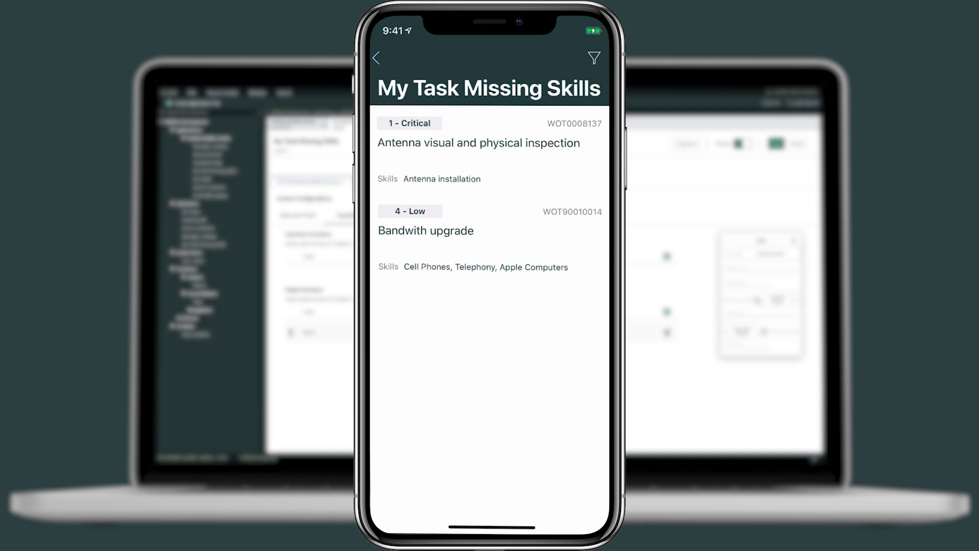
Step: Swipe-reject the Antenna visual and physical inspection task with reason 'skills not matching'
{"action": "left_click_drag", "start_coordinate": [531, 153], "coordinate": [482, 153]}
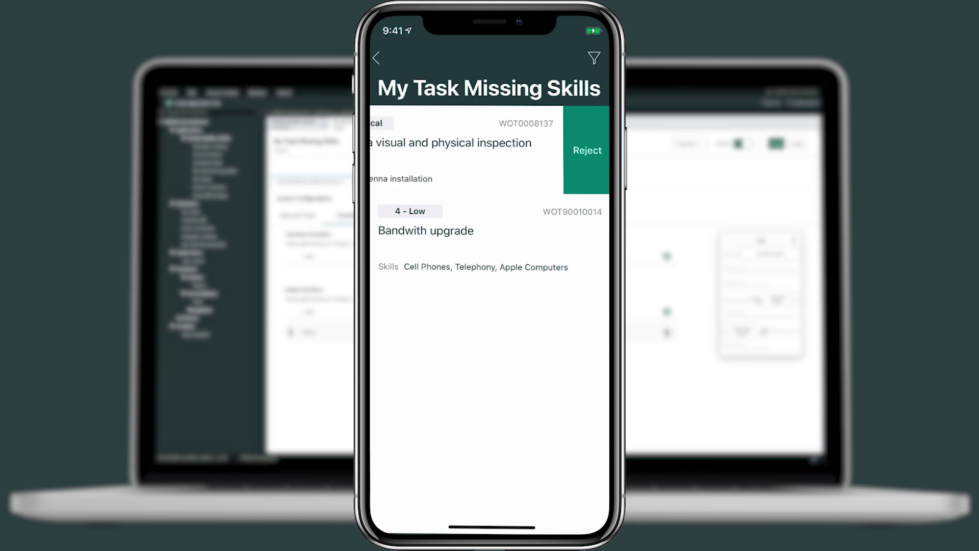
{"action": "left_click", "coordinate": [584, 152]}
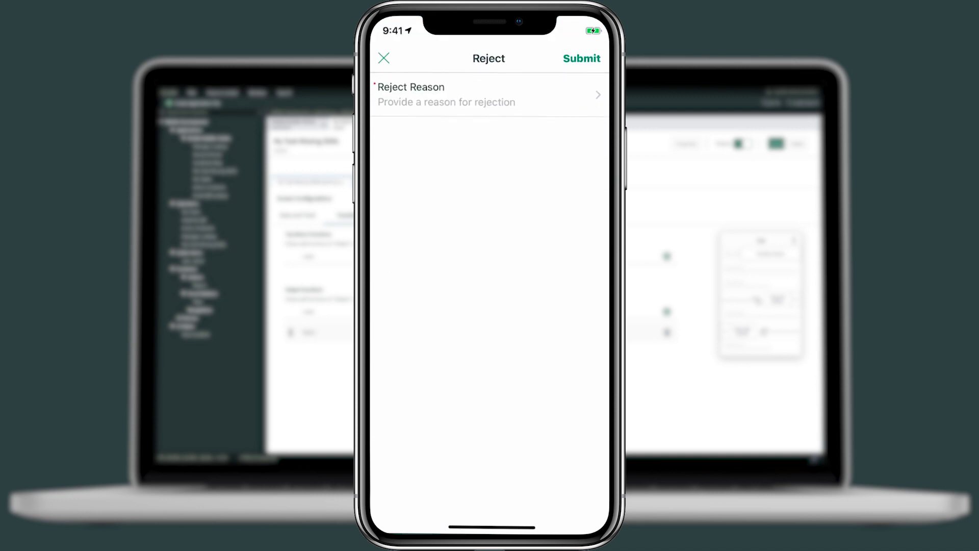
{"action": "left_click", "coordinate": [459, 95]}
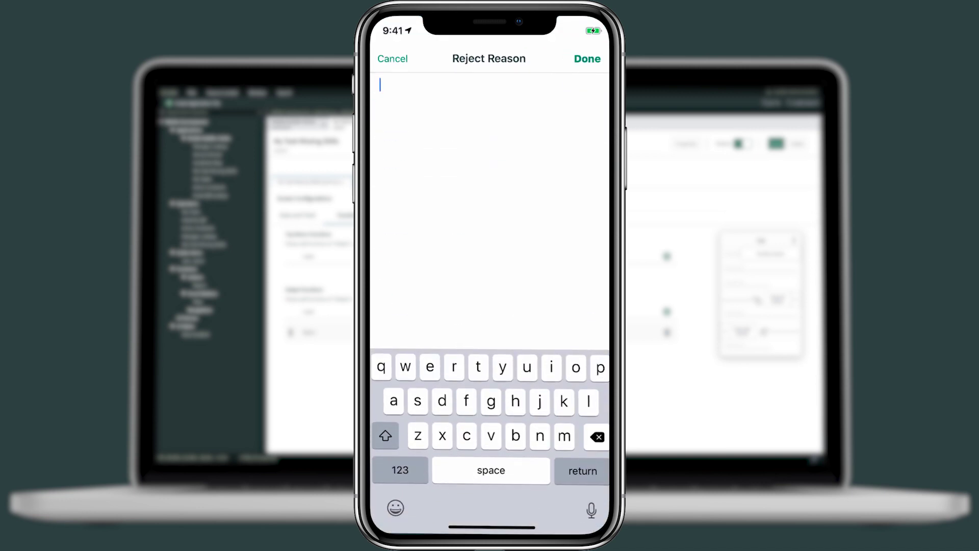
{"action": "type", "text": "skills not"}
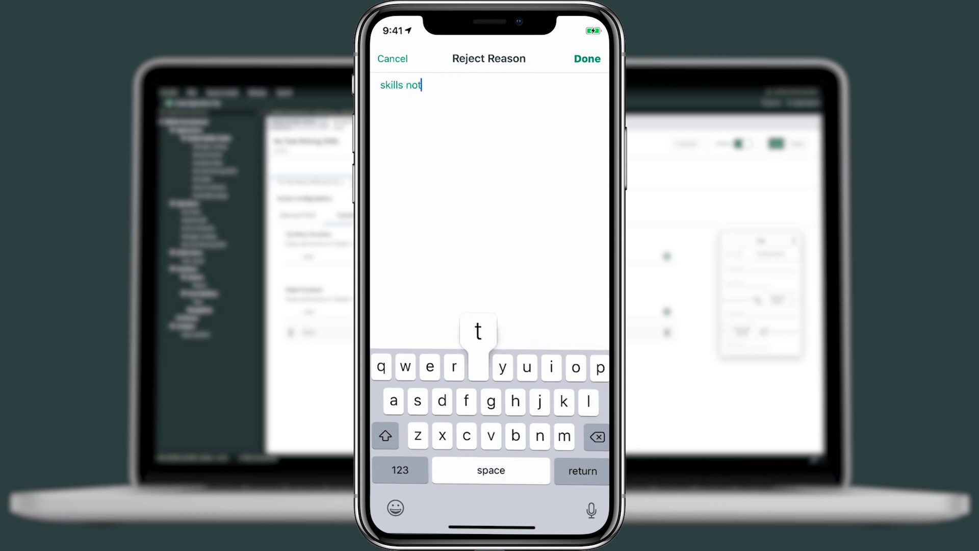
{"action": "type", "text": " matching"}
{"action": "left_click", "coordinate": [587, 59]}
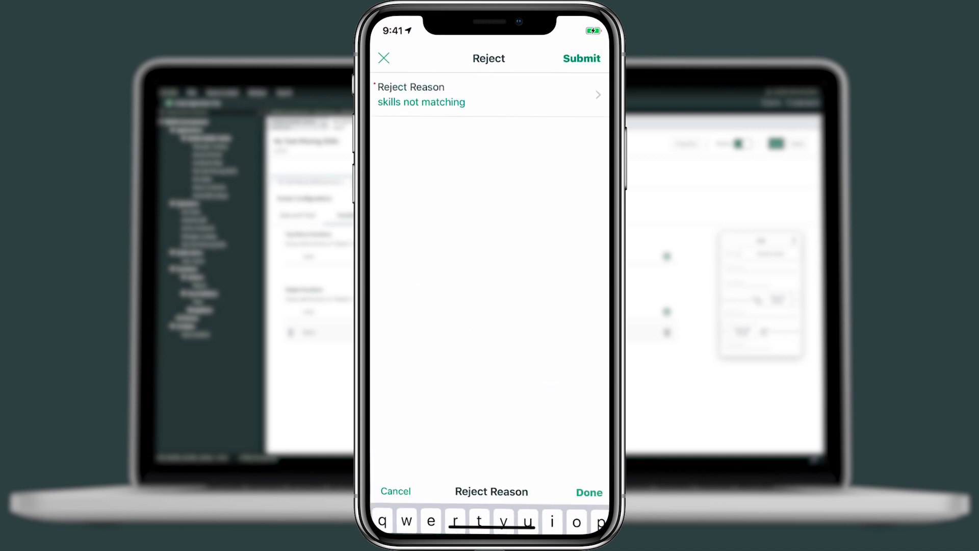
{"action": "left_click", "coordinate": [582, 58]}
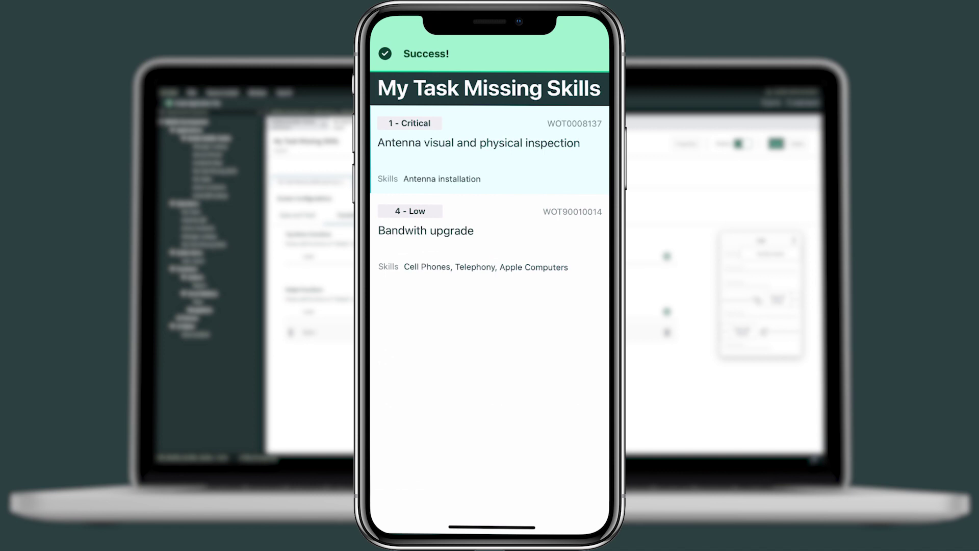